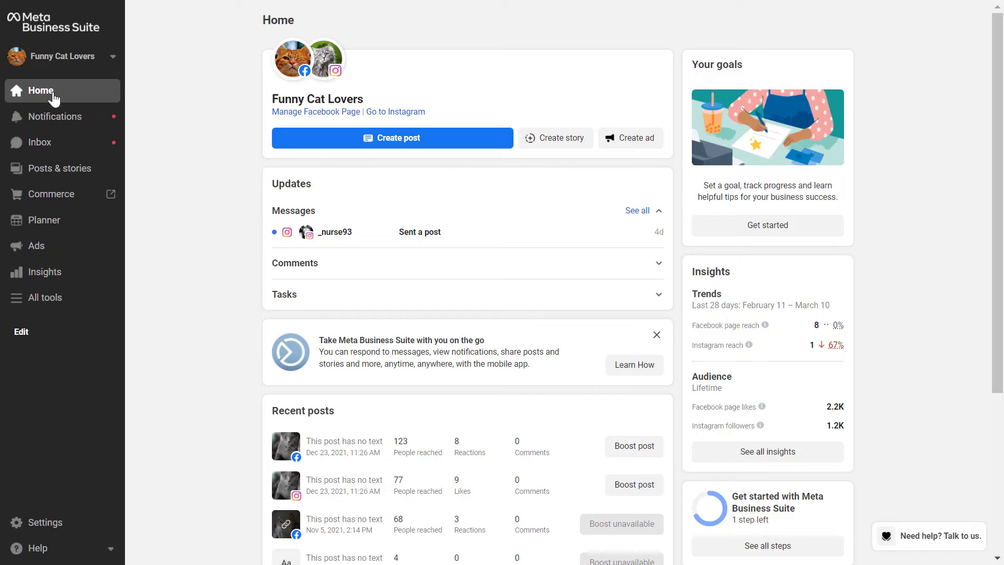
Open the New post composer for the Funny Cat Lovers page via Create post.
click(397, 137)
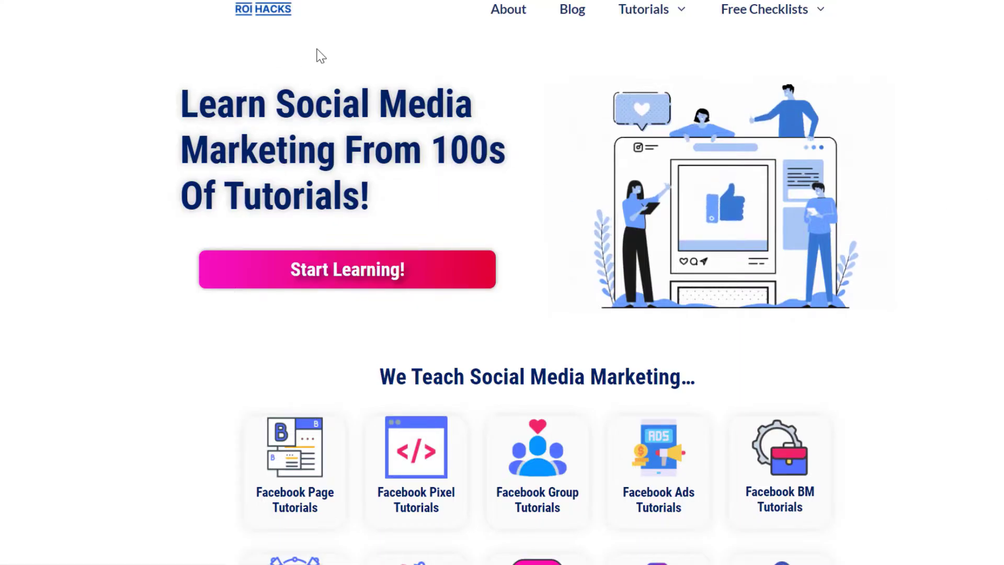
scroll(500, 264, down, 3)
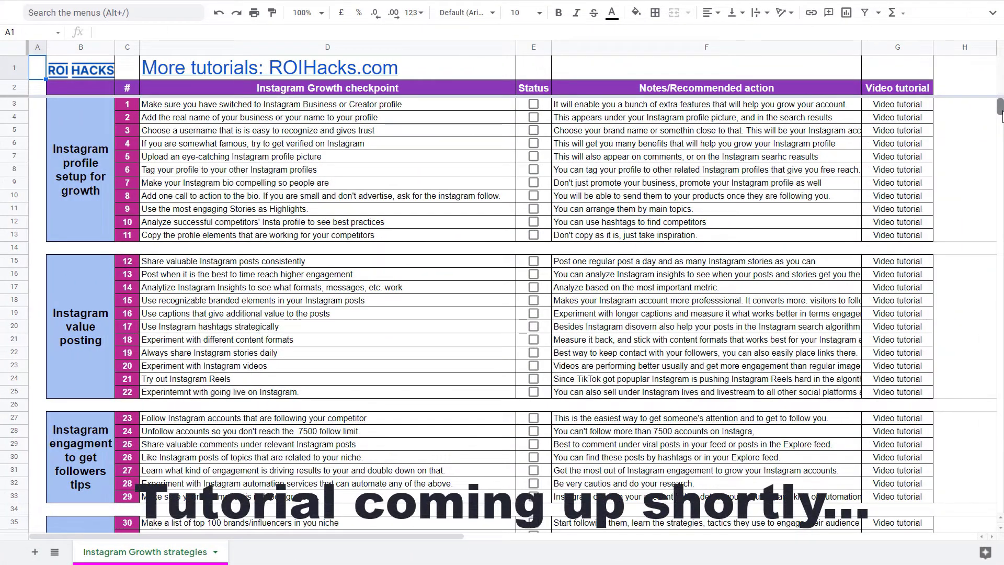
drag(1001, 115, 1001, 124)
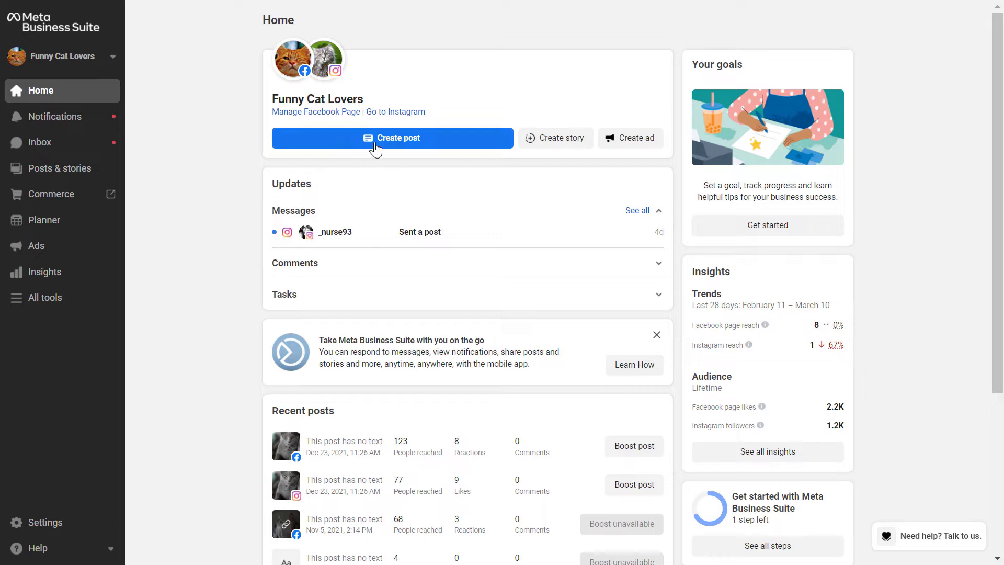
click(408, 150)
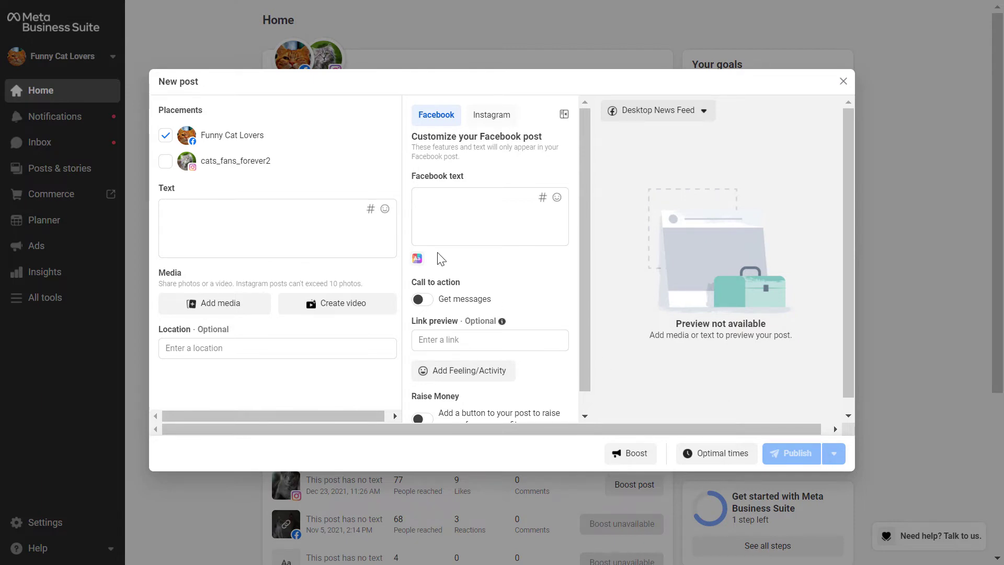
Place the post on cats_fans_forever2 instead of Funny Cat Lovers, captioned 'post text here'.
click(165, 161)
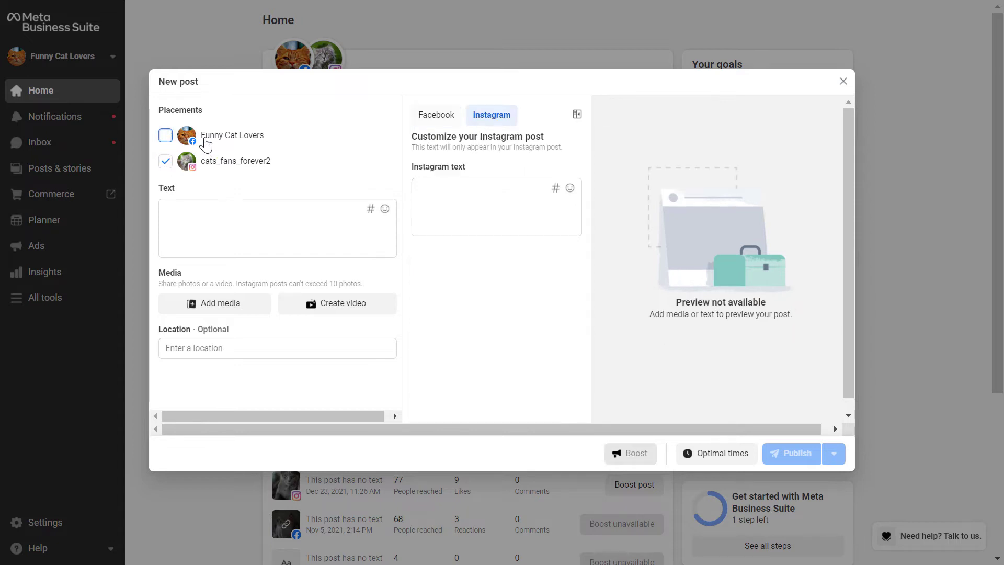
click(165, 136)
click(165, 137)
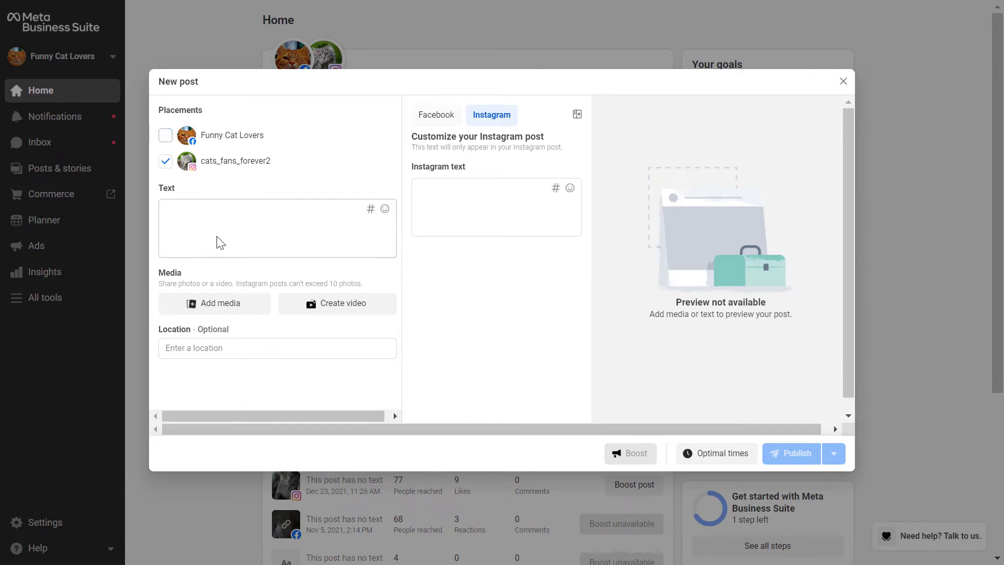
click(242, 236)
text(post text here)
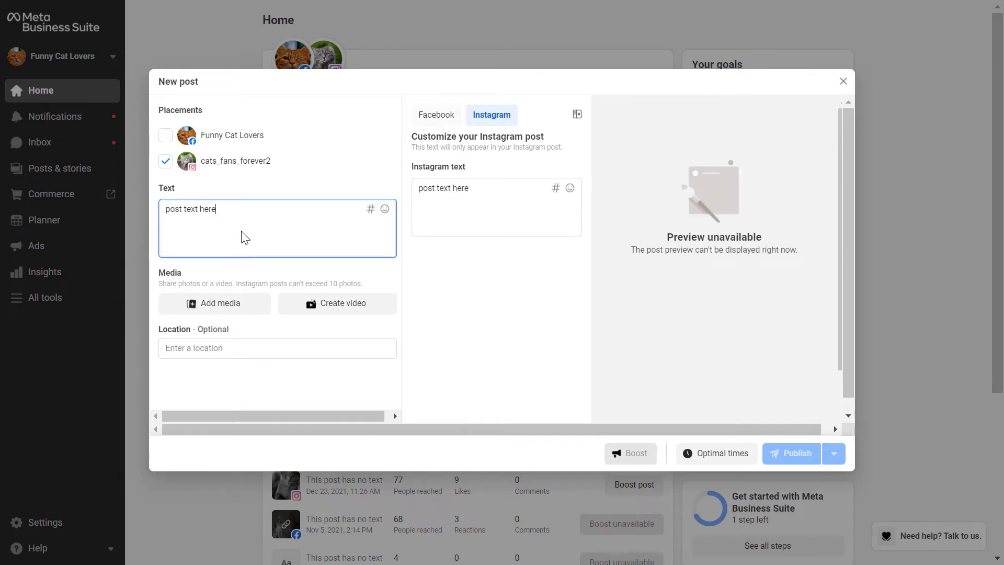
Attach the green tent under a starry orange sky photo from the desktop.
click(246, 312)
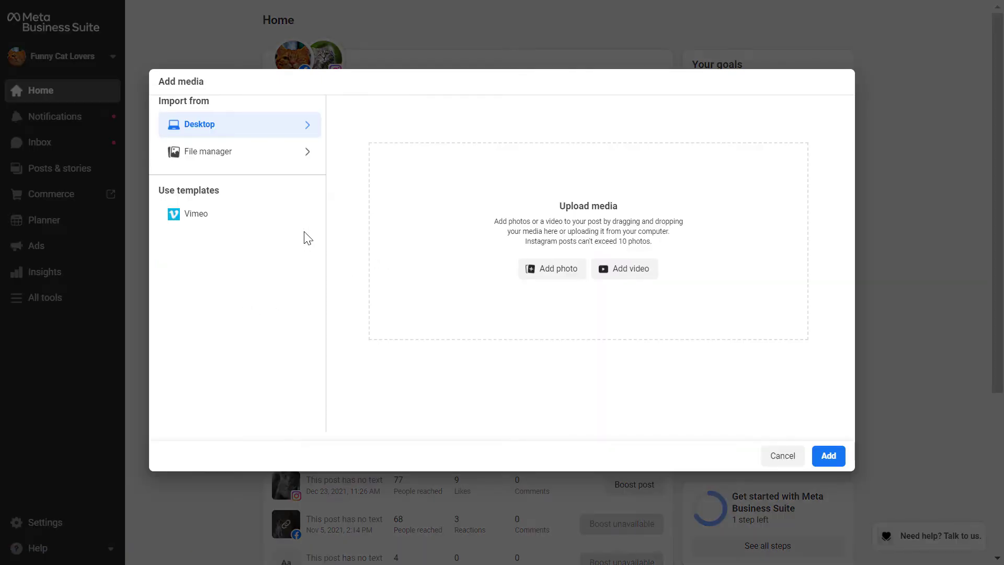
click(558, 283)
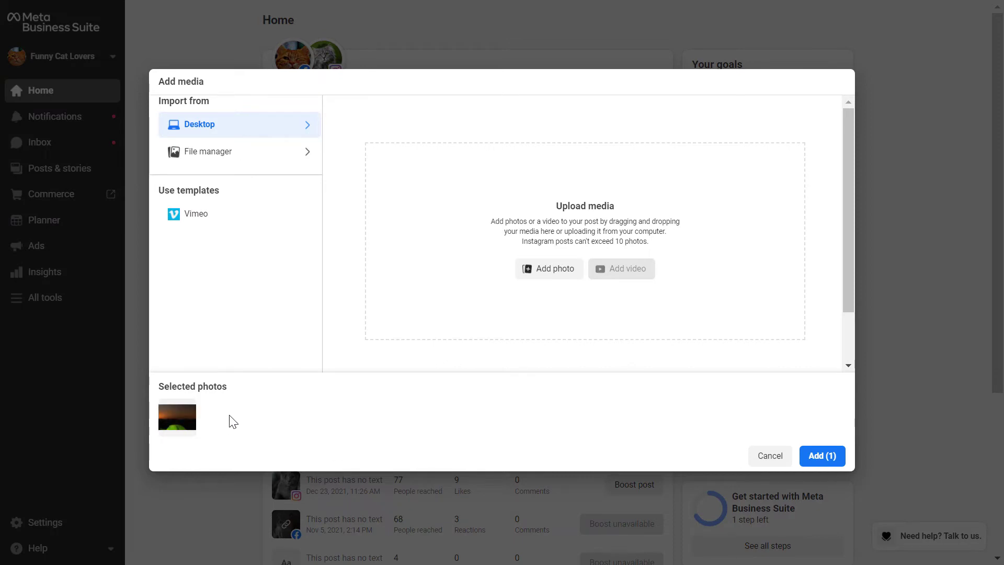
click(831, 456)
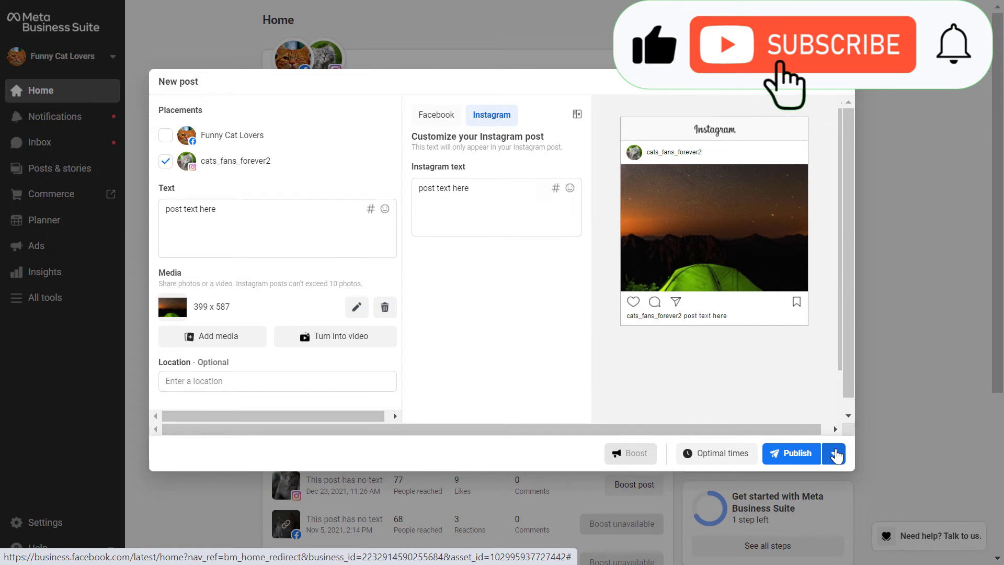
Schedule the post for the Sun 3/13, 5:00 PM optimal time slot and save.
click(836, 455)
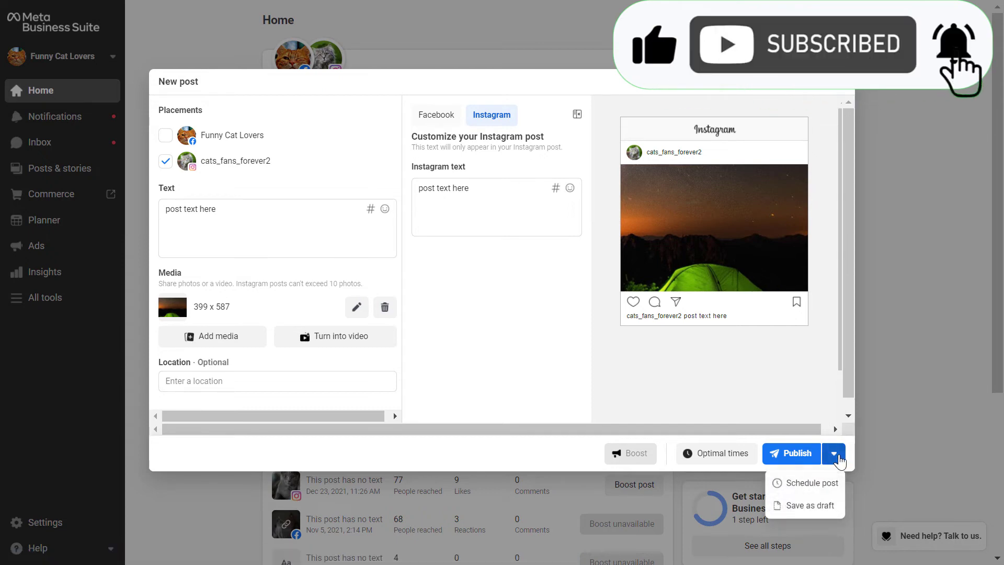
click(793, 483)
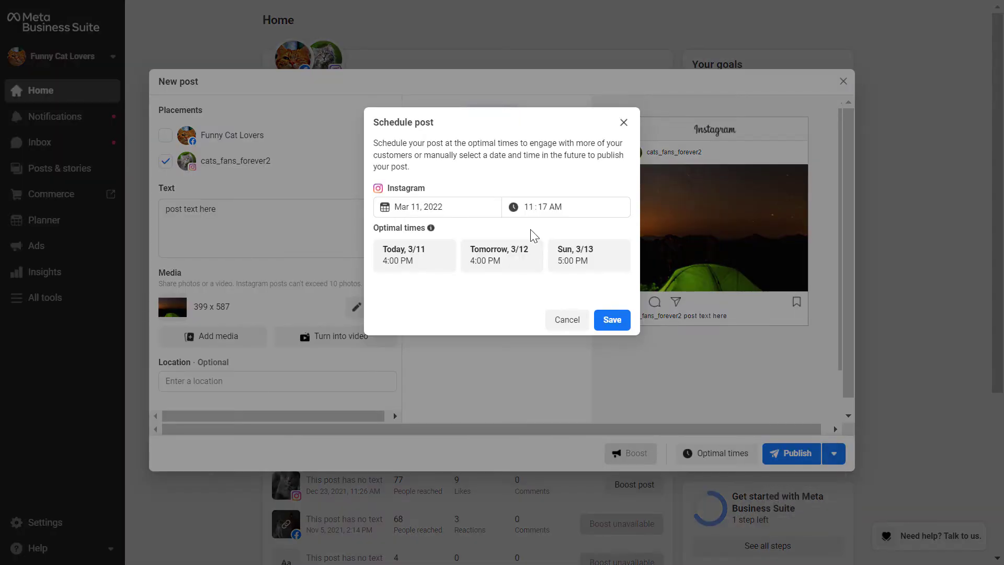
click(568, 260)
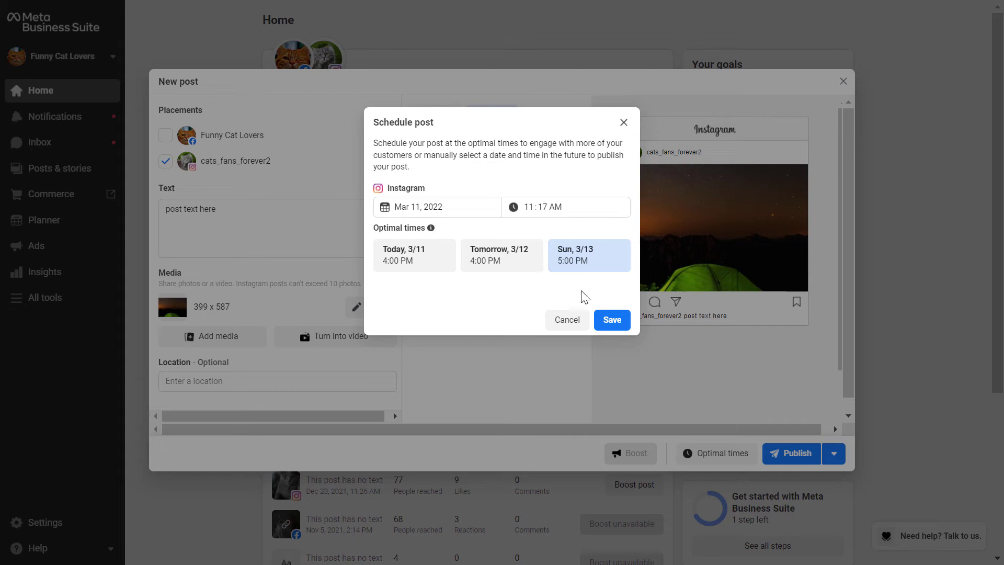
click(594, 361)
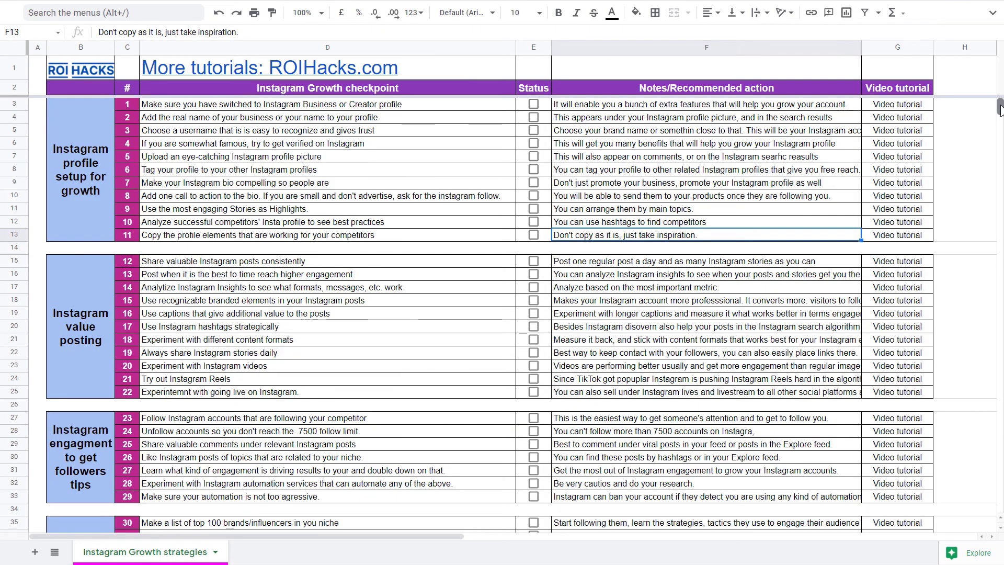
drag(1000, 107, 1000, 124)
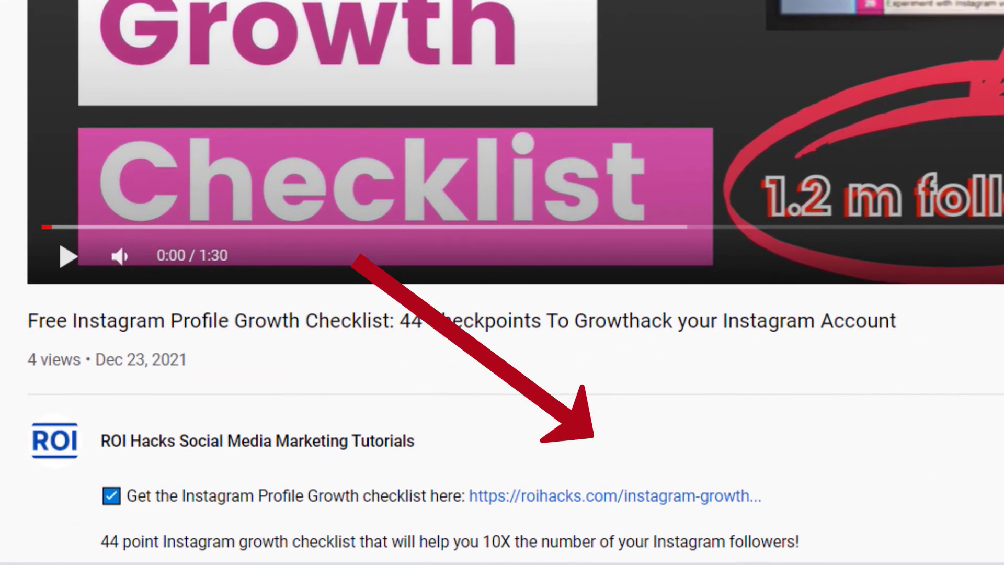
Complete the Google query 'roihacks.com instagram growth checklist'.
text(rowth check)
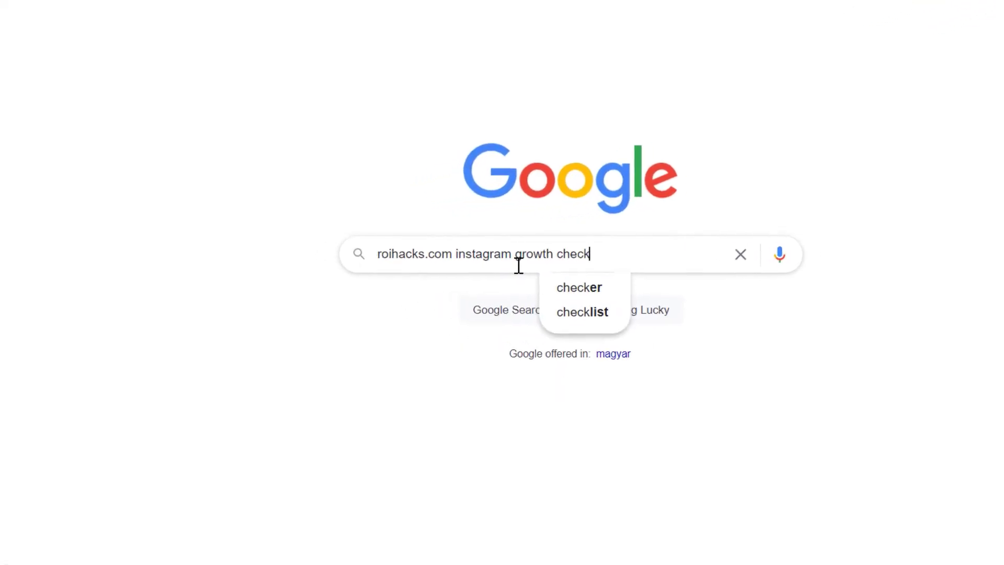
text(list)
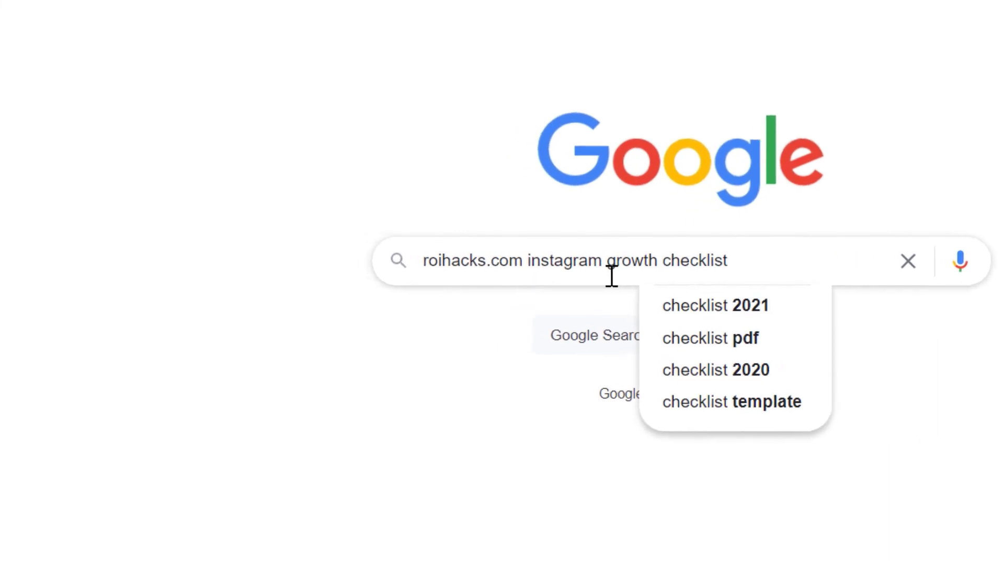